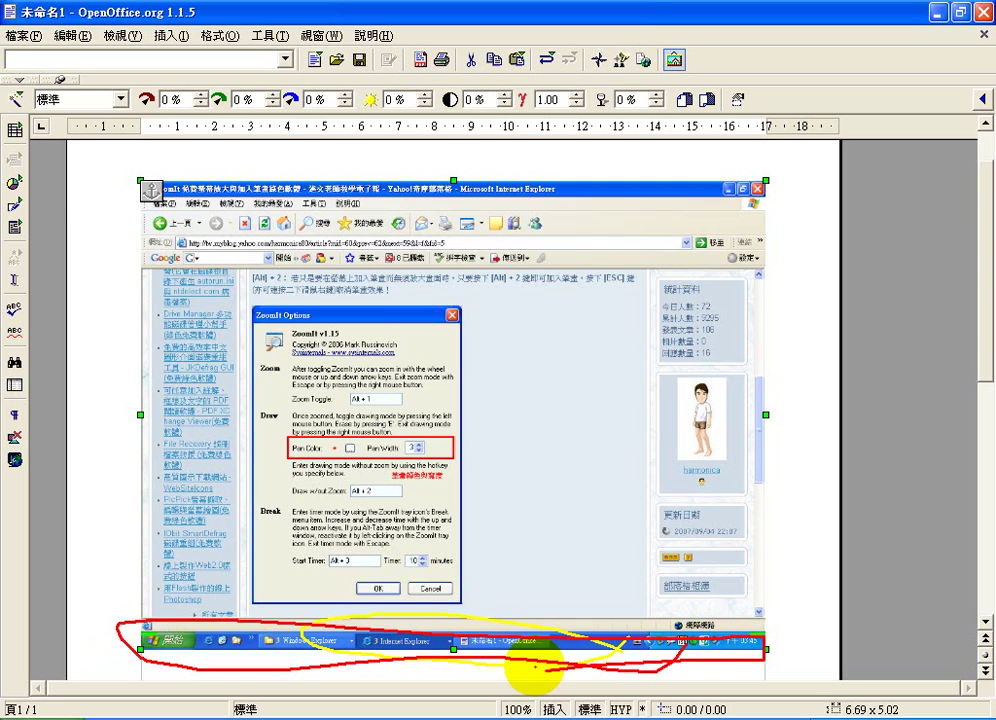
Step: Clear the on-screen pen strokes, switch to the ZoomIt article in Internet Explorer, and restore its window to a smaller size
{"action": "key", "text": "Escape"}
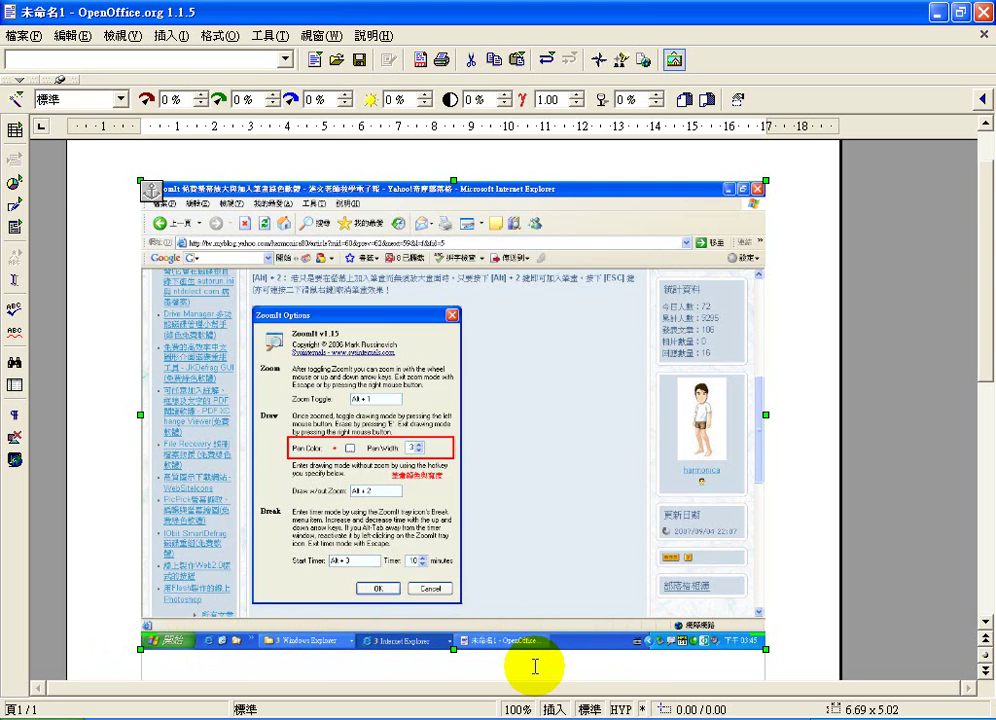
{"action": "left_click", "coordinate": [460, 715]}
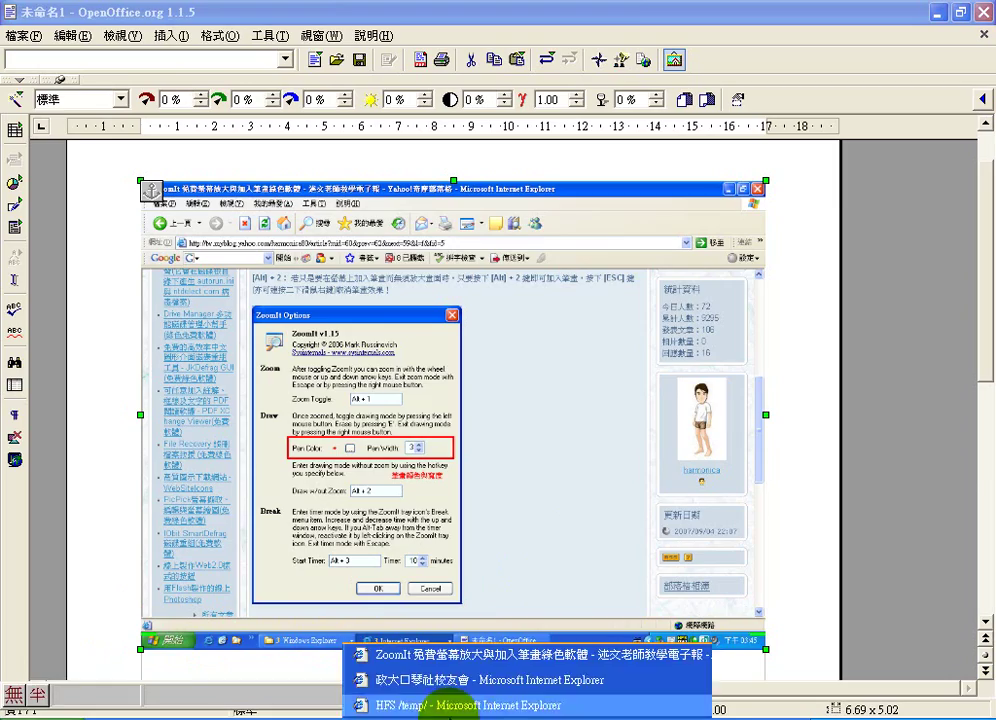
{"action": "left_click", "coordinate": [530, 655]}
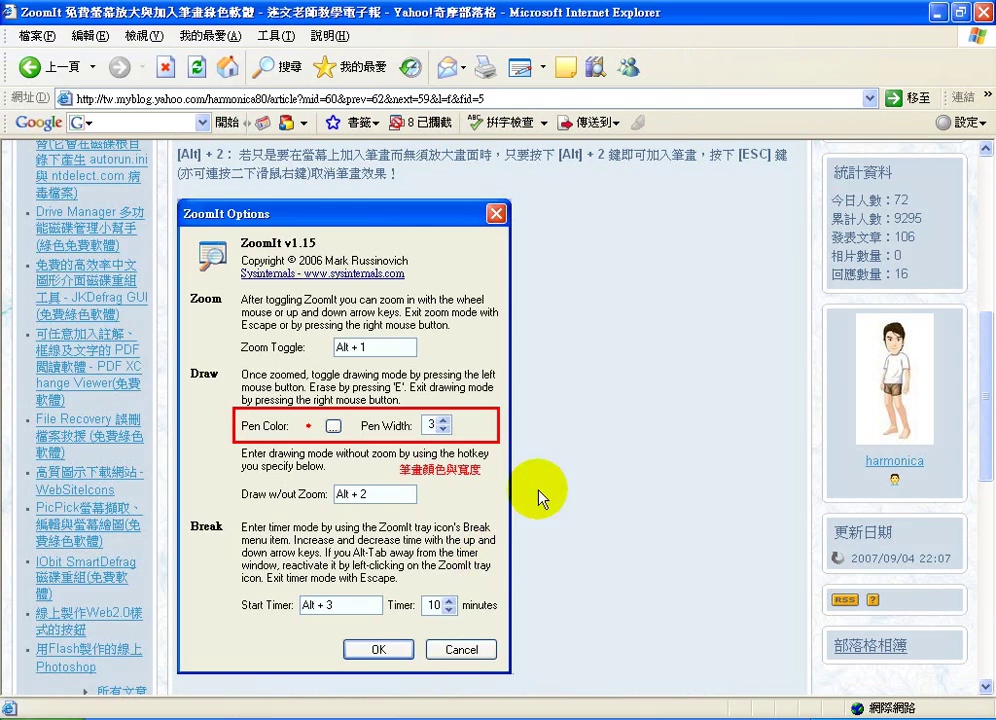
{"action": "left_click", "coordinate": [962, 12]}
{"action": "left_click_drag", "start_coordinate": [767, 107], "coordinate": [711, 84]}
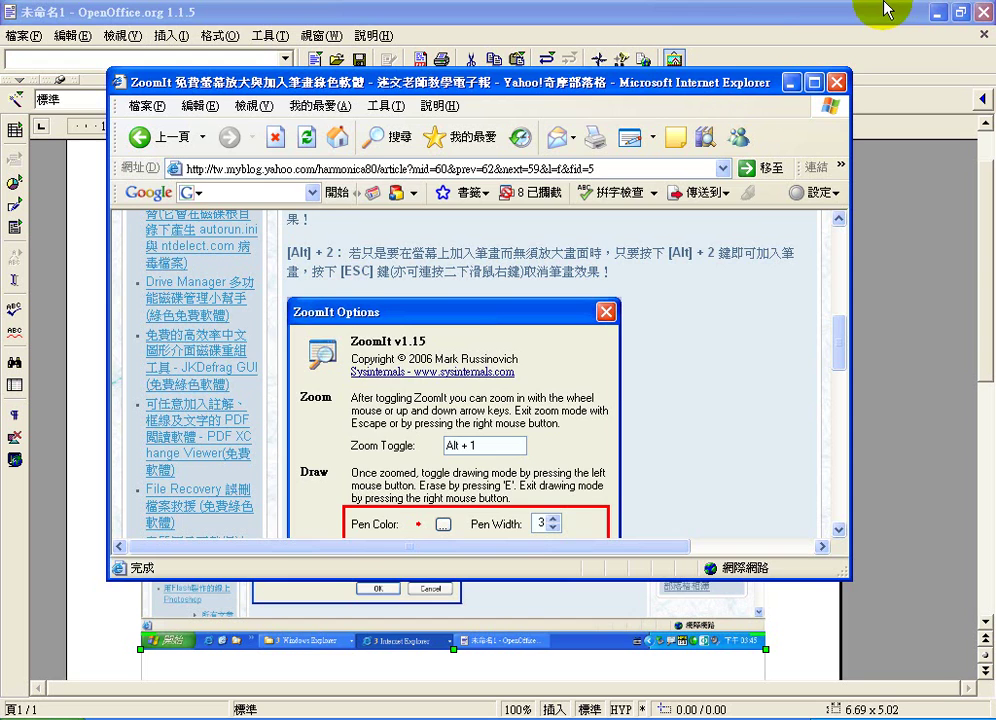
Step: In the Writer document, replace the full-screen screenshot with the captured browser window, and delete that pasted image too
{"action": "left_click", "coordinate": [580, 10]}
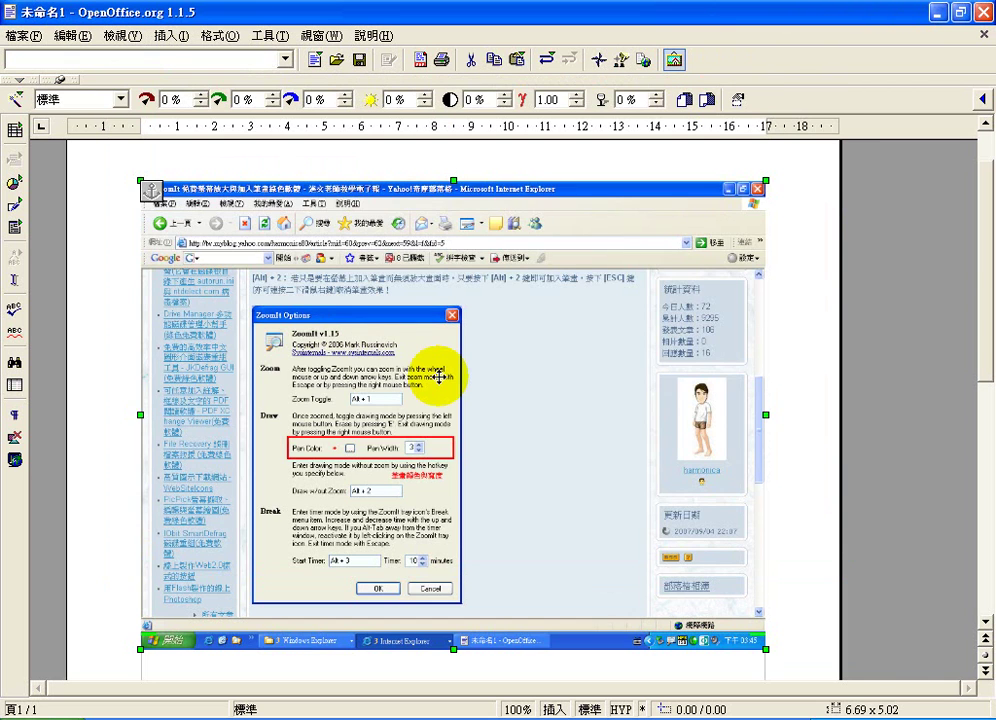
{"action": "key", "text": "Delete"}
{"action": "left_click", "coordinate": [516, 61]}
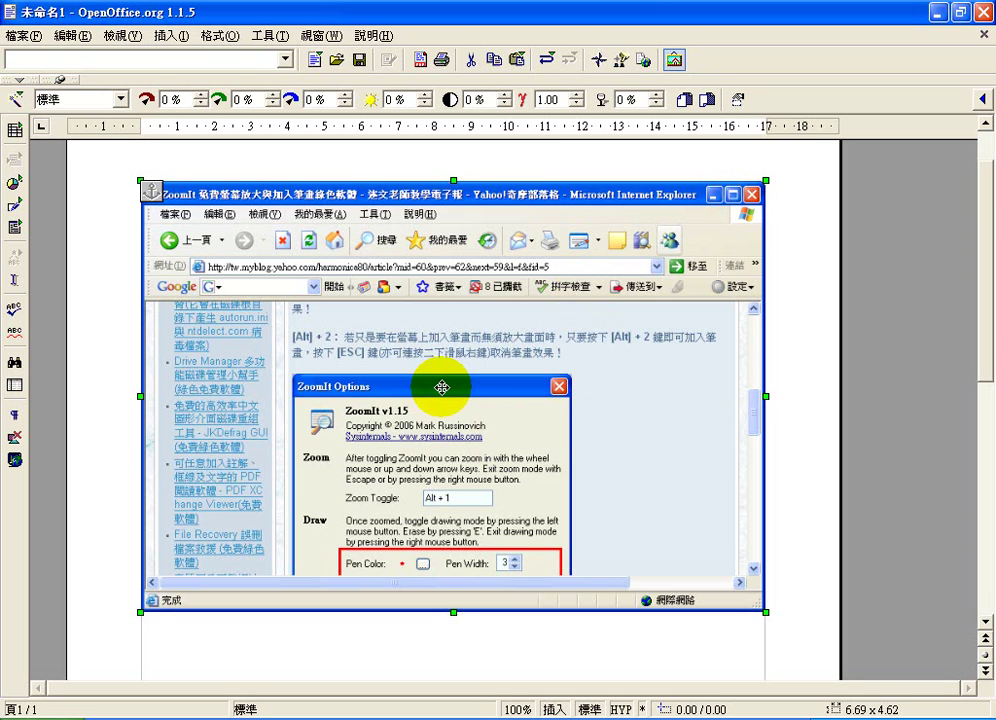
{"action": "key", "text": "Delete"}
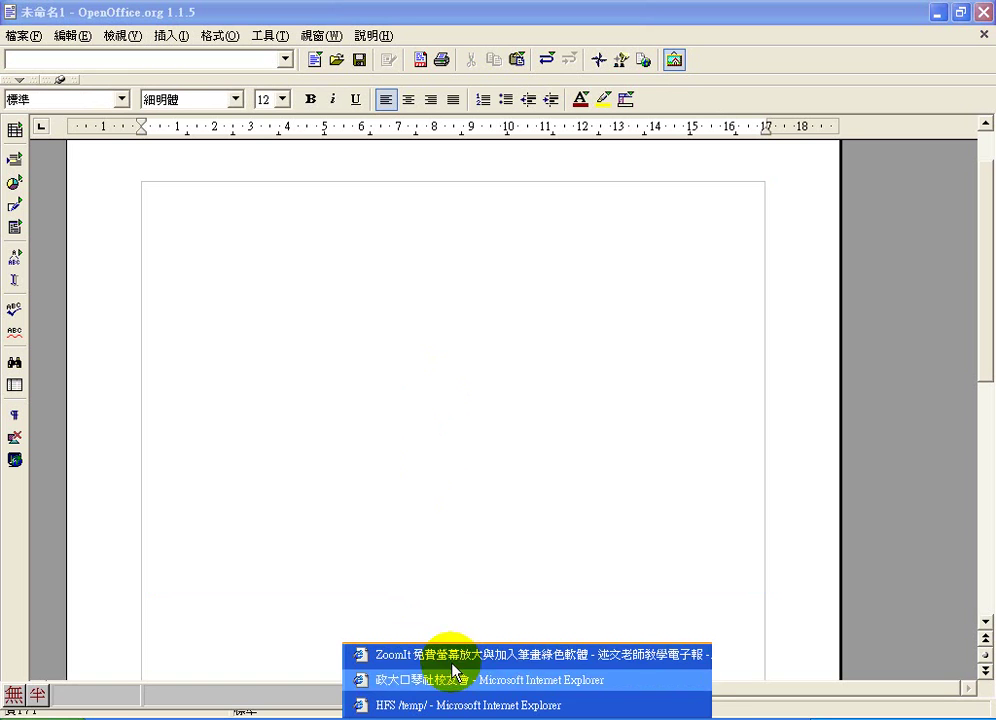
Step: Switch to the 研習影片 folder window and open the folder D:\temp\雙十國中\自由軟體
{"action": "left_click", "coordinate": [308, 718]}
{"action": "left_click", "coordinate": [262, 702]}
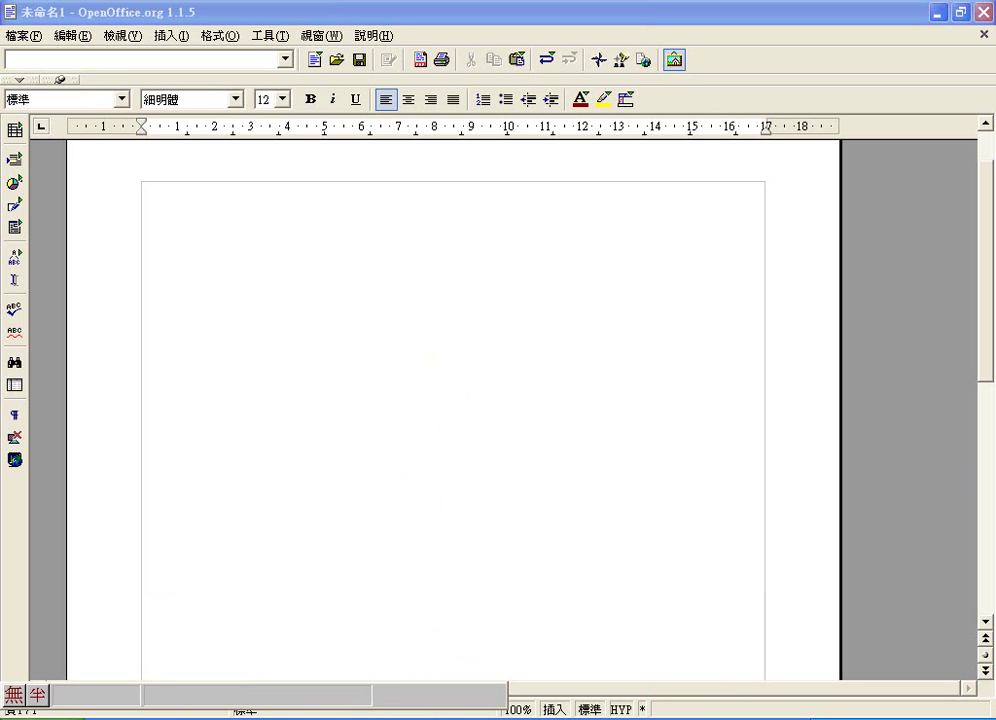
{"action": "left_click", "coordinate": [308, 712]}
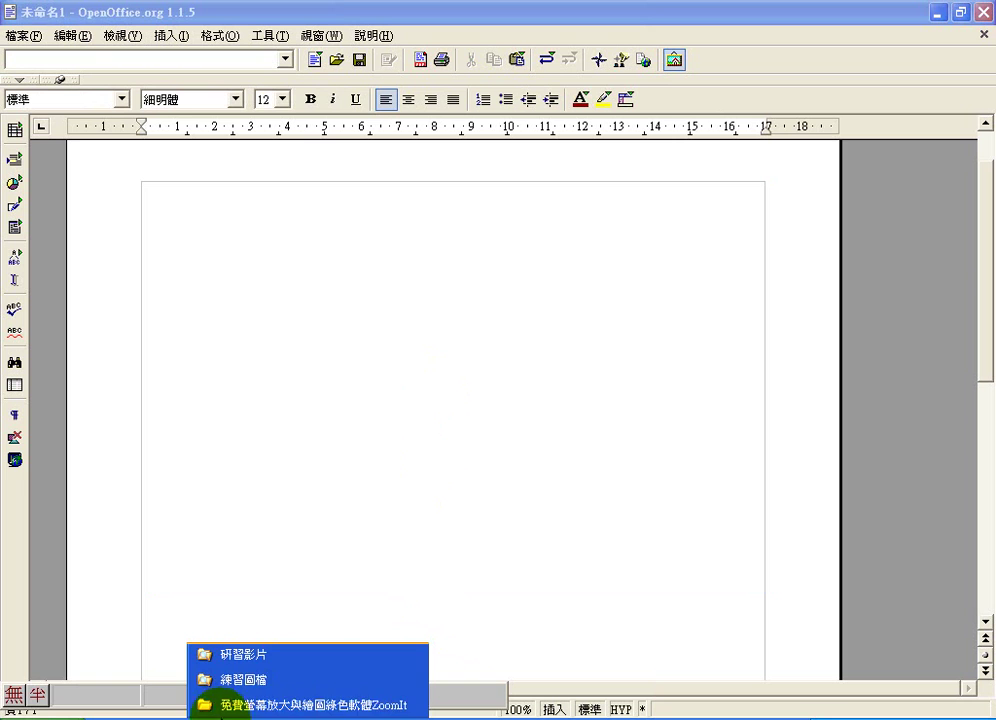
{"action": "left_click", "coordinate": [245, 656]}
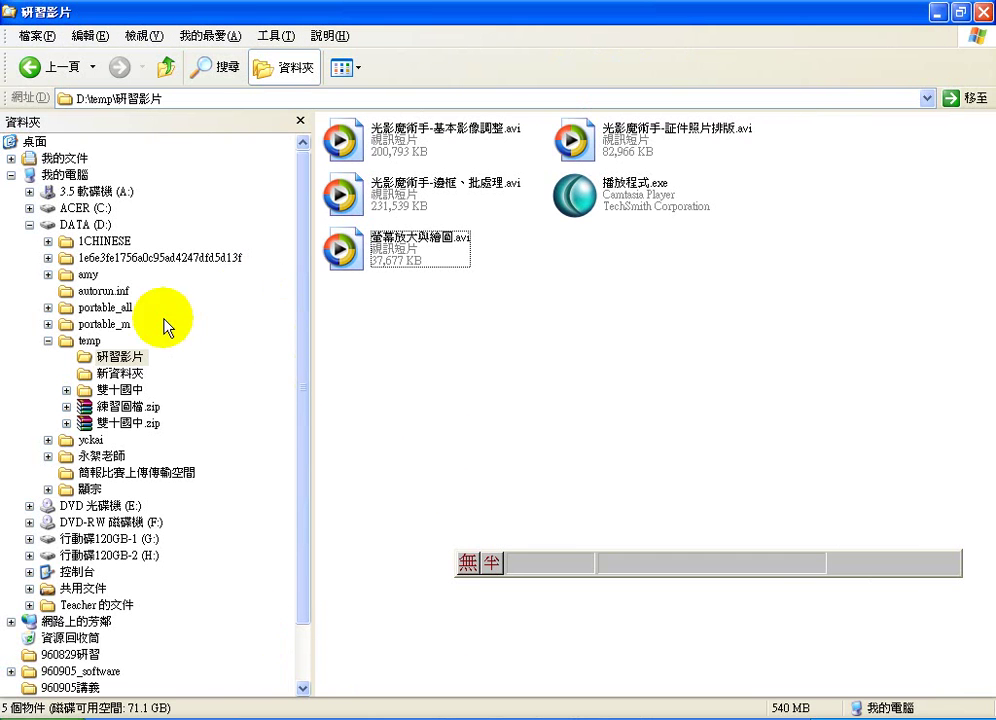
{"action": "left_click", "coordinate": [66, 390]}
{"action": "left_click", "coordinate": [87, 407]}
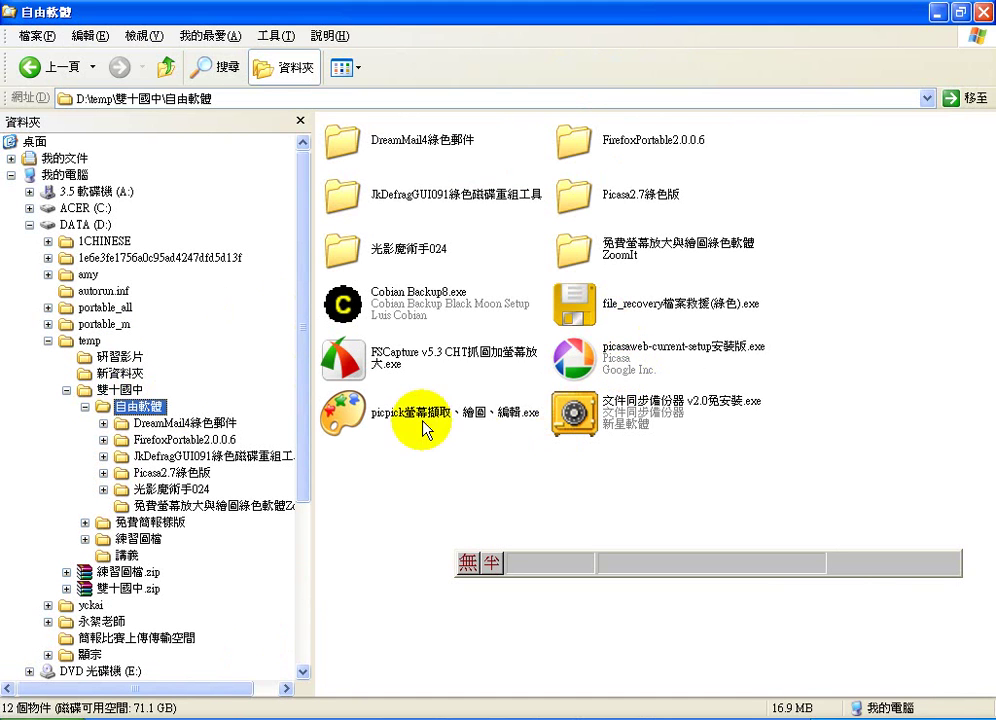
Step: Launch picpick螢幕擷取、繪圖、編輯.exe from the 自由軟體 folder
{"action": "left_click", "coordinate": [398, 400]}
{"action": "left_click", "coordinate": [392, 366]}
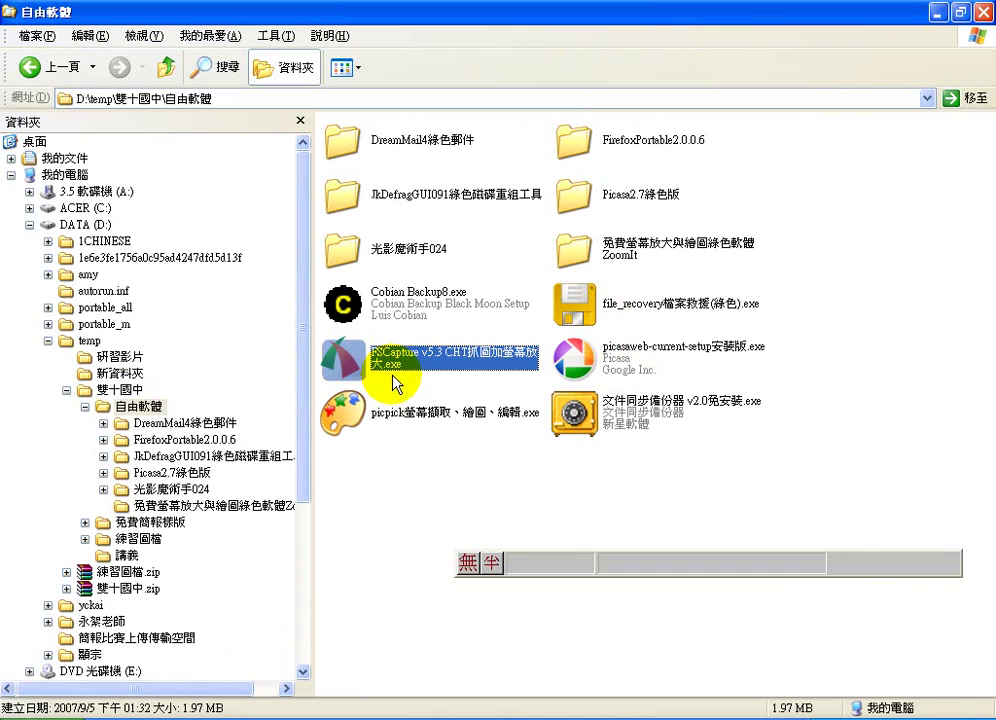
{"action": "left_click", "coordinate": [349, 422]}
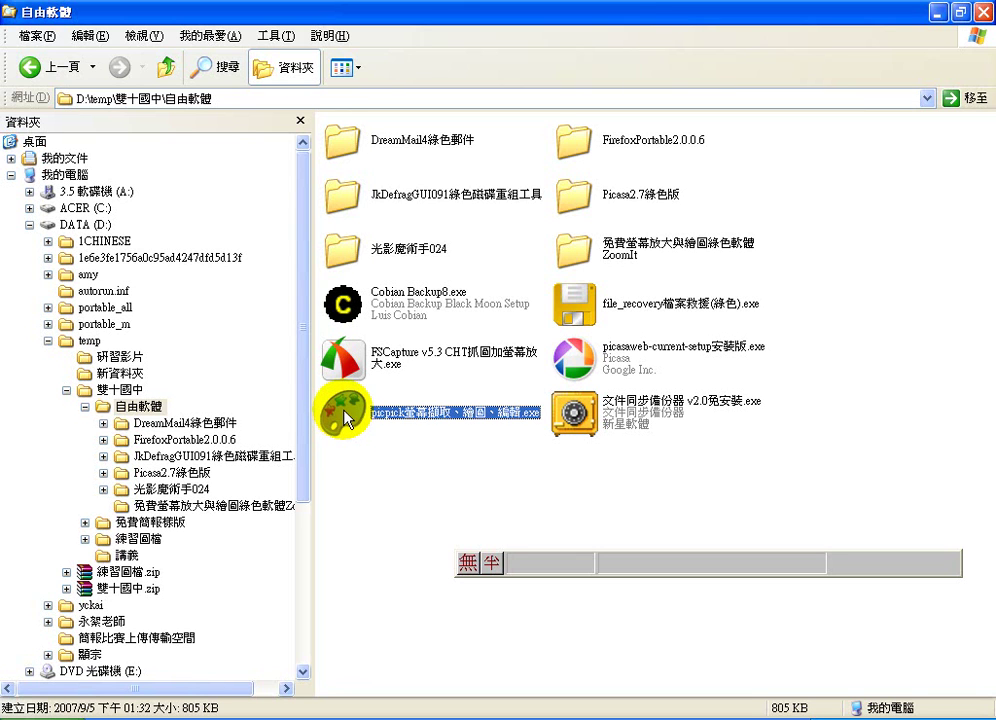
{"action": "double_click", "coordinate": [347, 416]}
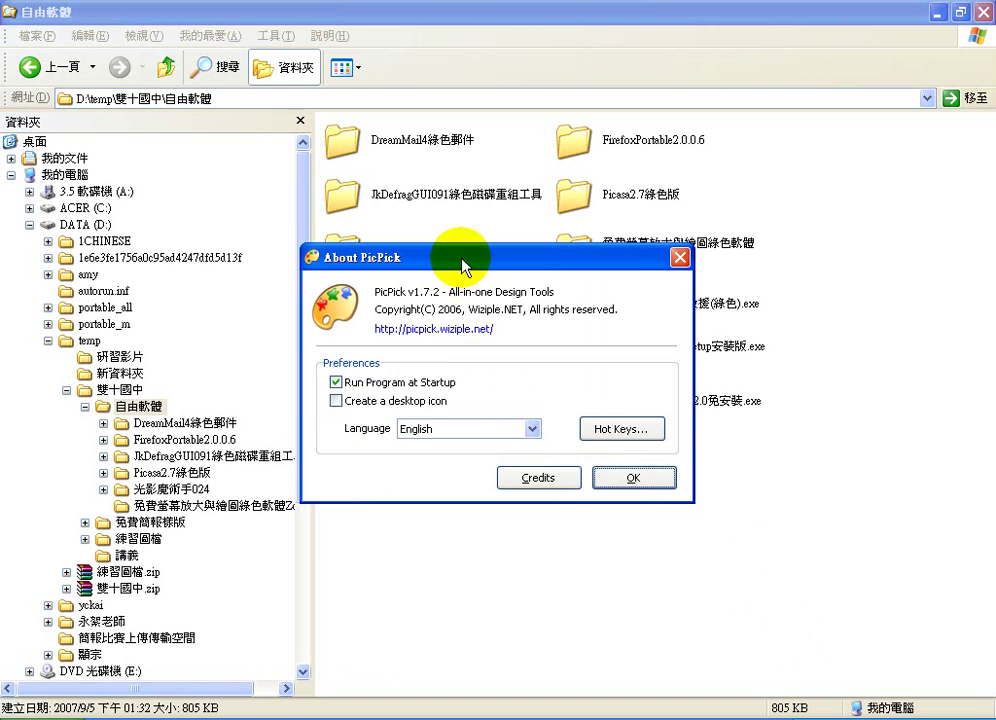
Step: In PicPick's preferences, disable Run Program at Startup, leave Create a desktop icon off, and keep English as the language
{"action": "left_click_drag", "start_coordinate": [462, 266], "coordinate": [466, 201]}
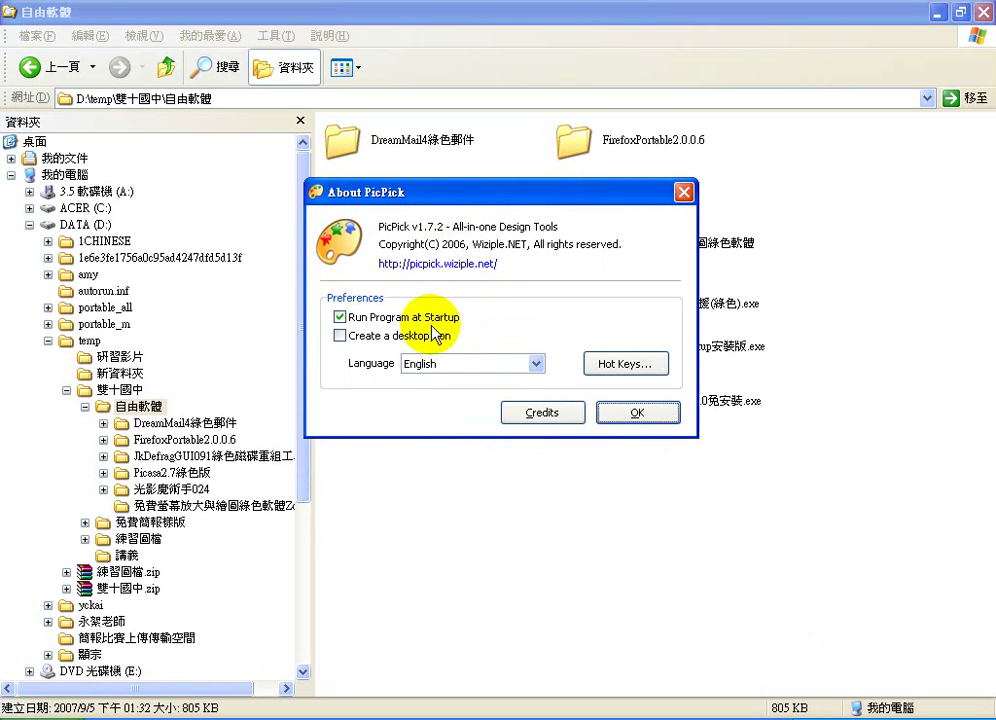
{"action": "left_click", "coordinate": [339, 336]}
{"action": "left_click", "coordinate": [338, 318]}
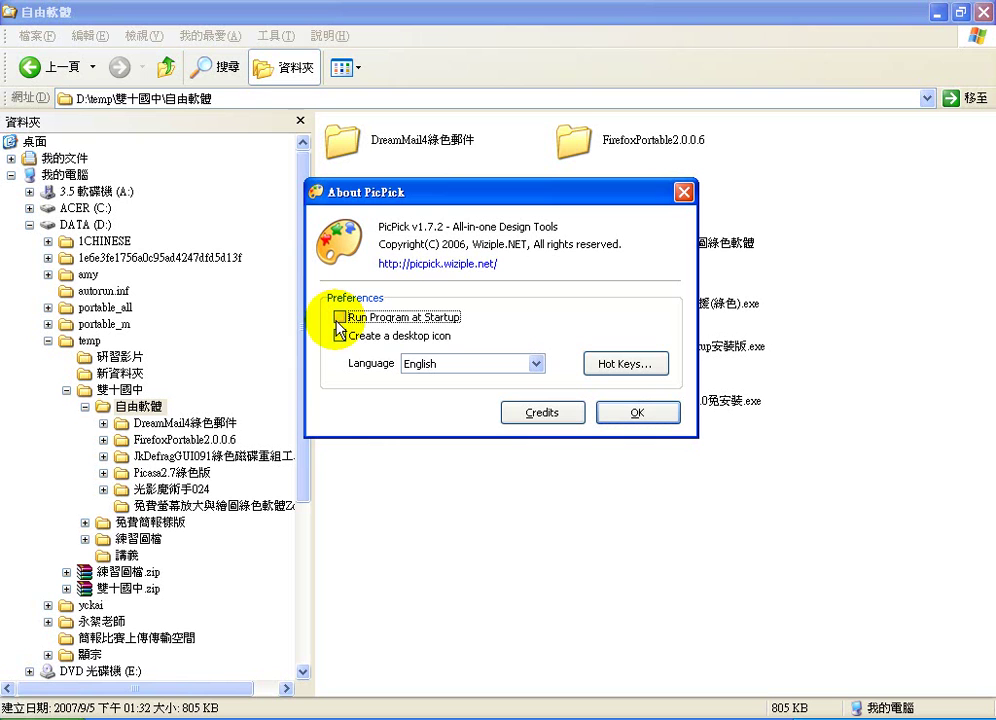
{"action": "left_click", "coordinate": [339, 336]}
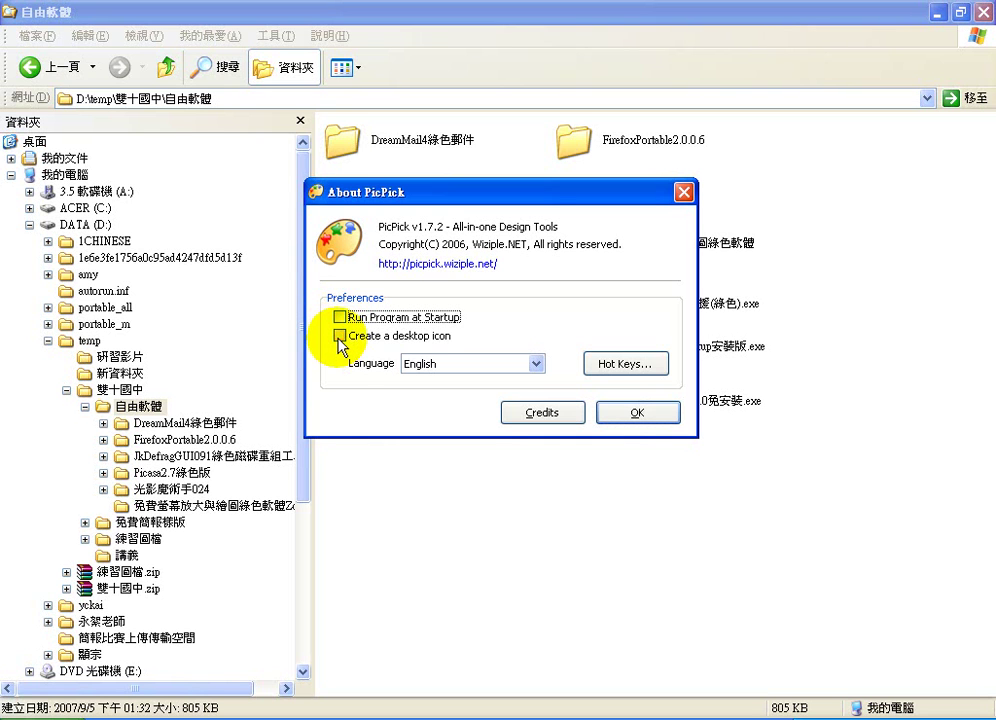
{"action": "left_click", "coordinate": [536, 364]}
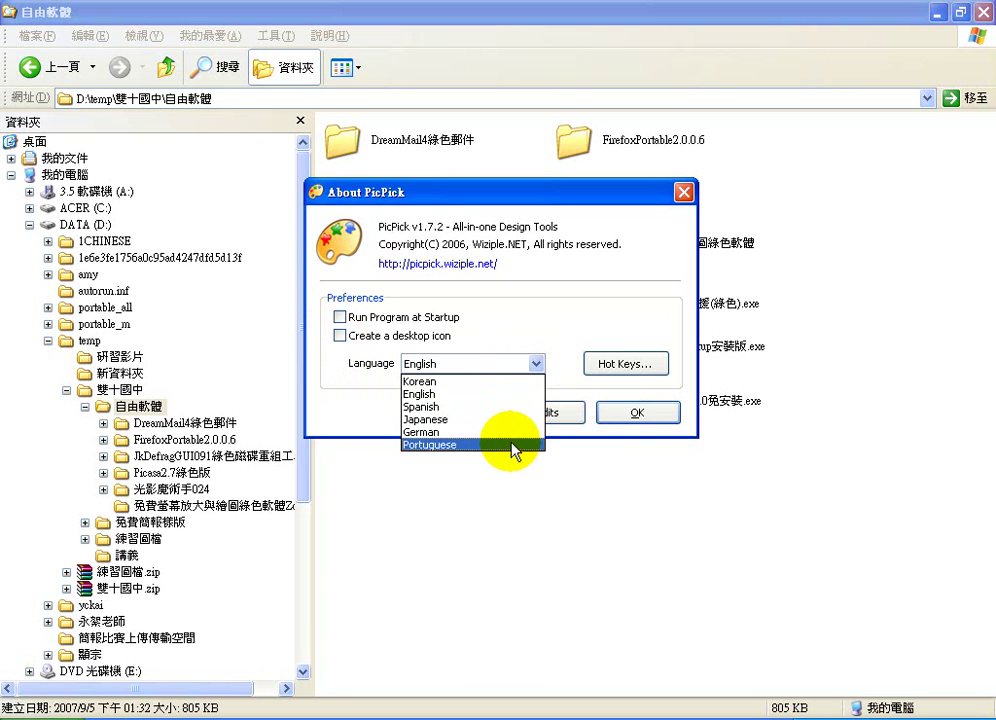
{"action": "left_click", "coordinate": [477, 347]}
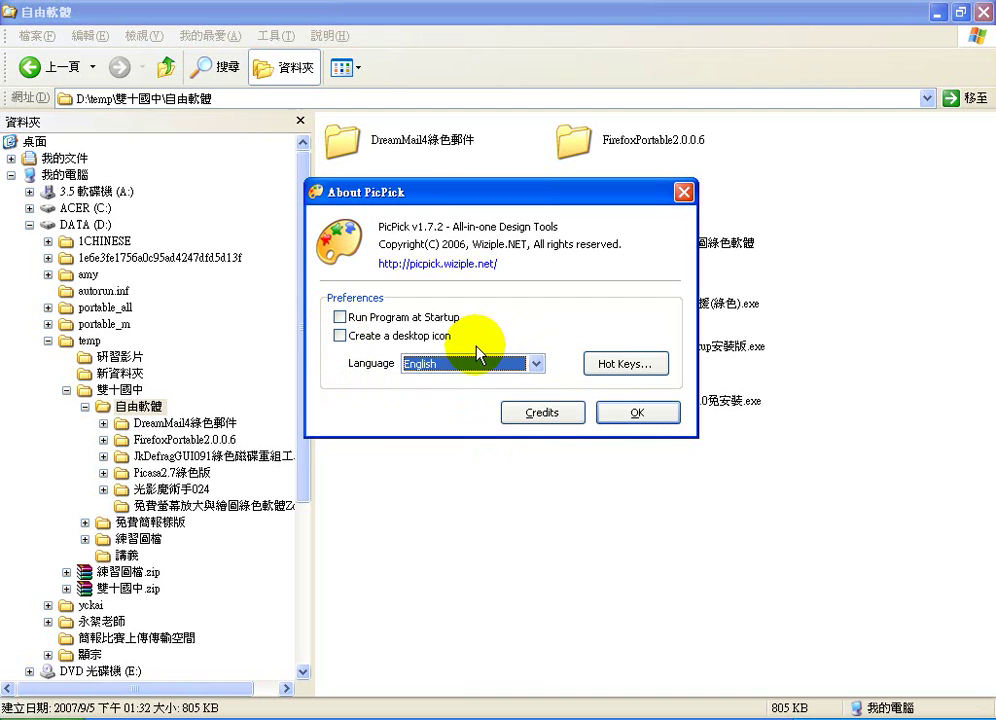
{"action": "left_click", "coordinate": [638, 414]}
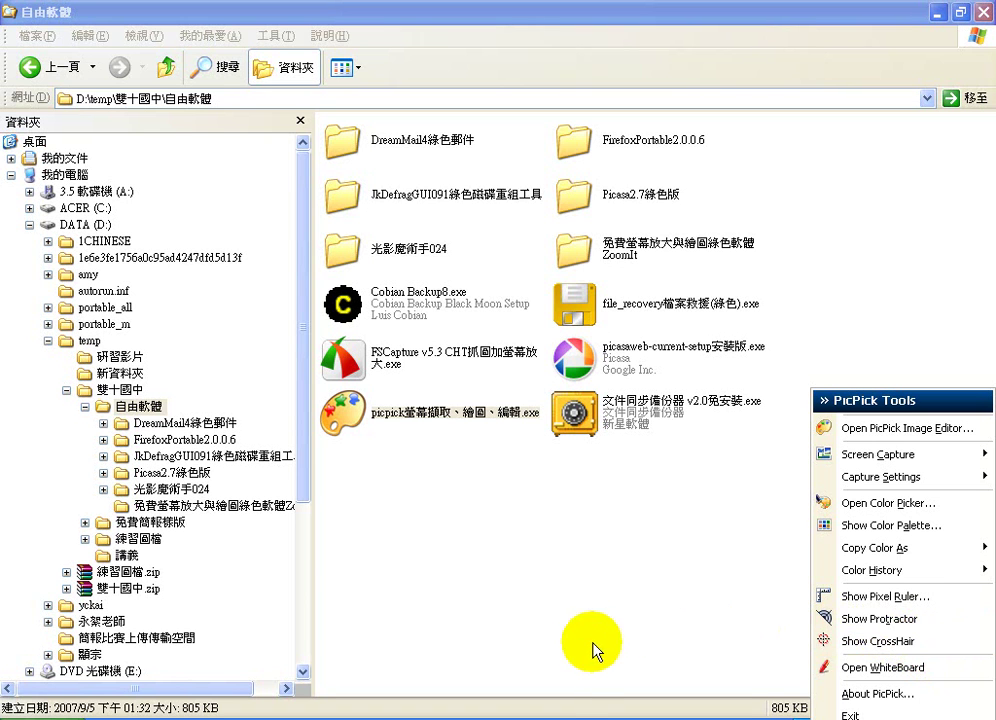
Step: Switch to the ZoomIt article in Internet Explorer and maximize its window
{"action": "left_click", "coordinate": [553, 715]}
{"action": "left_click", "coordinate": [553, 715]}
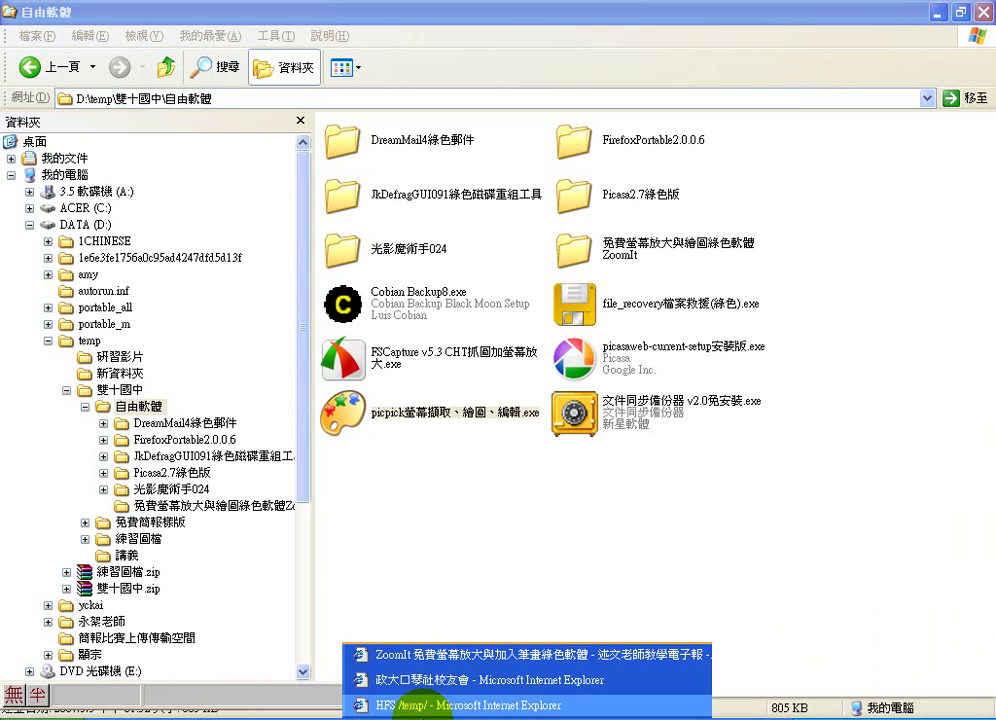
{"action": "left_click", "coordinate": [468, 662]}
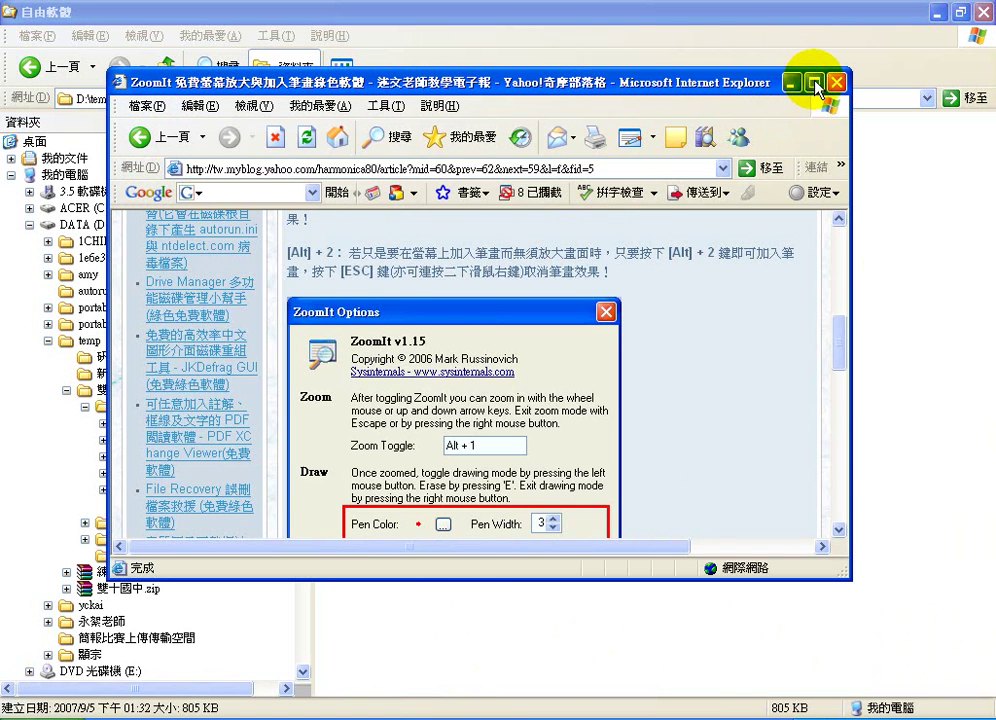
{"action": "left_click", "coordinate": [814, 82]}
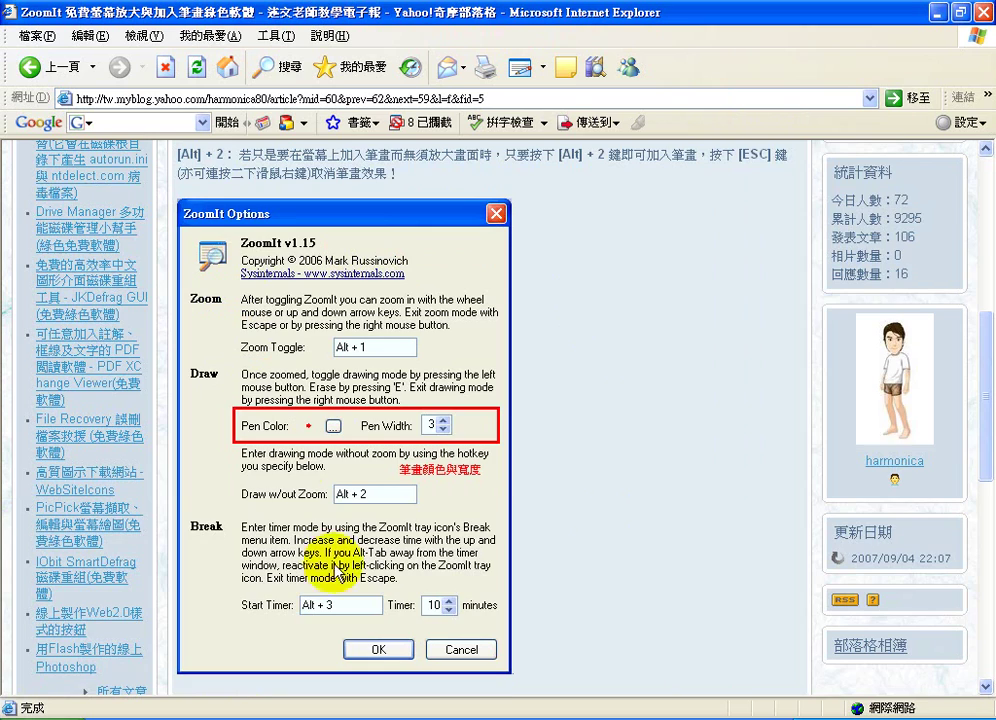
Step: Use PicPick's Capture Region to grab the blog's profile picture box, about 158 x 217 pixels, into the image editor
{"action": "left_click", "coordinate": [985, 268]}
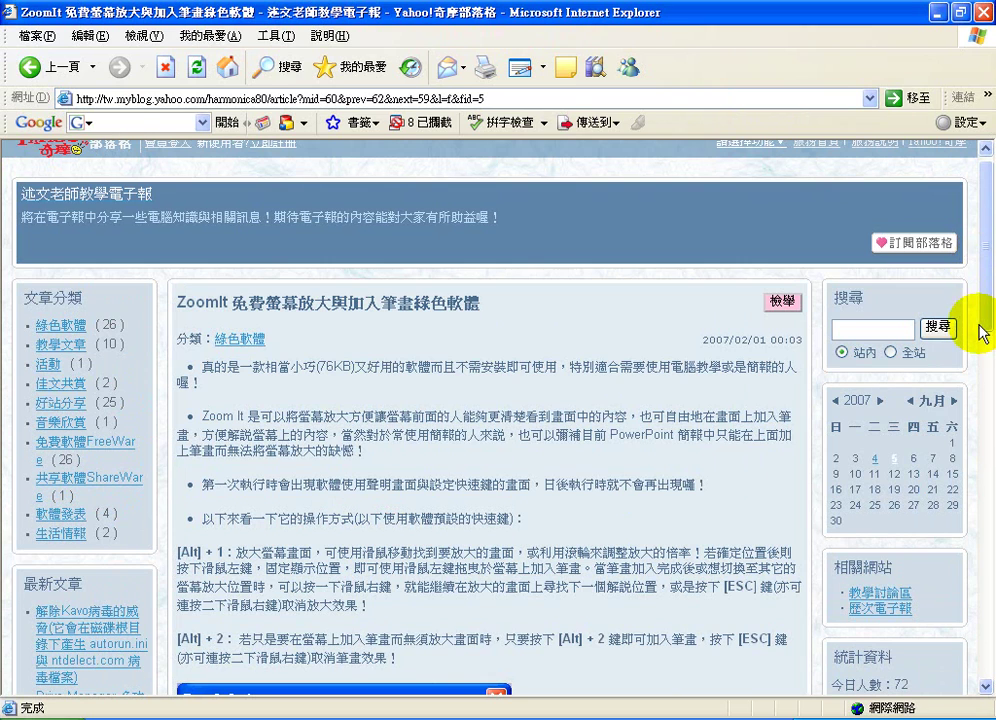
{"action": "scroll", "coordinate": [985, 318], "scroll_direction": "down", "scroll_amount": 3}
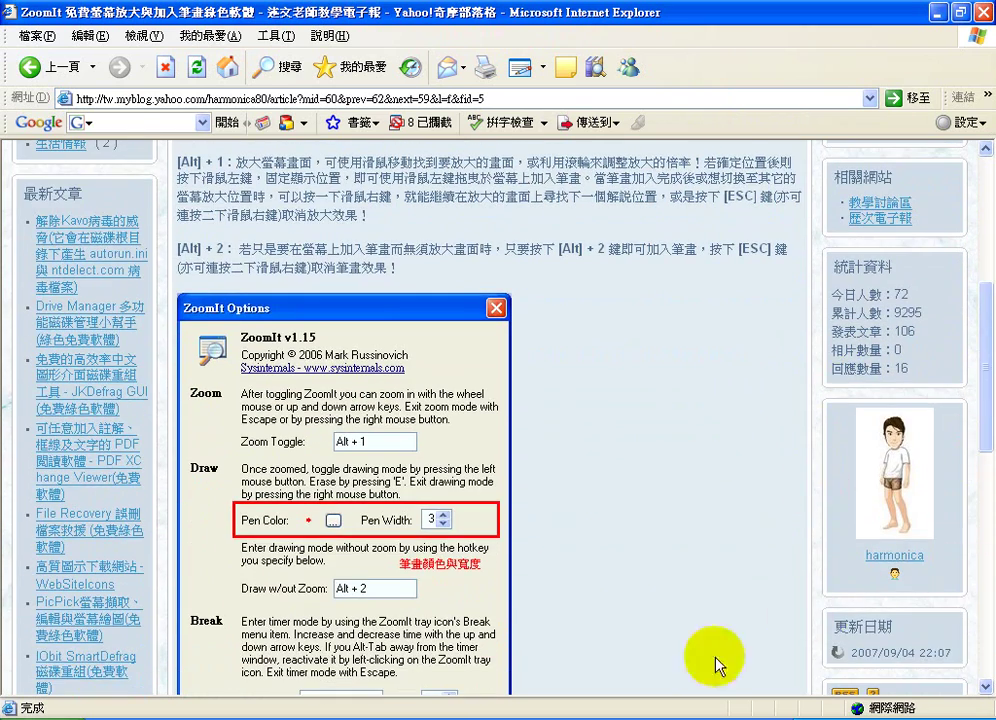
{"action": "right_click", "coordinate": [830, 712]}
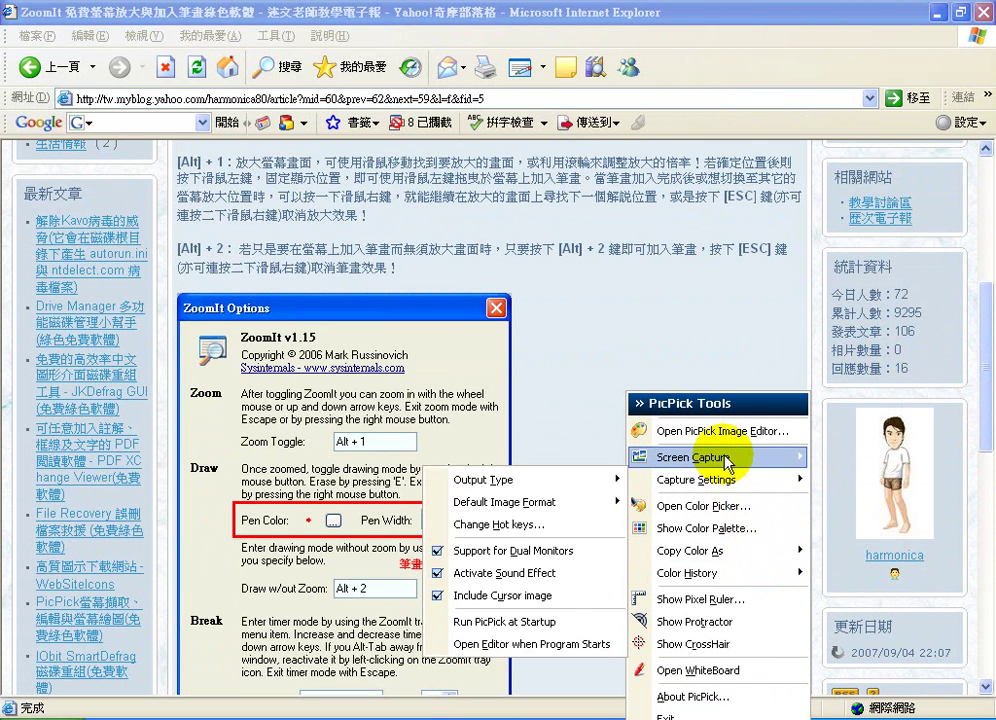
{"action": "mouse_move", "coordinate": [726, 462]}
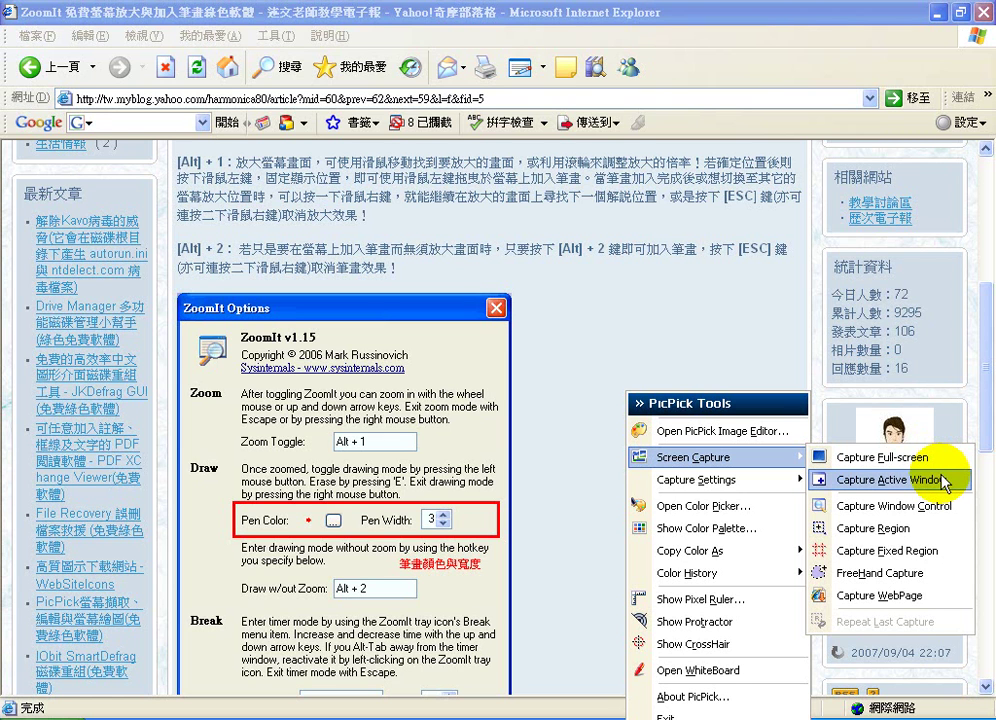
{"action": "left_click", "coordinate": [920, 527]}
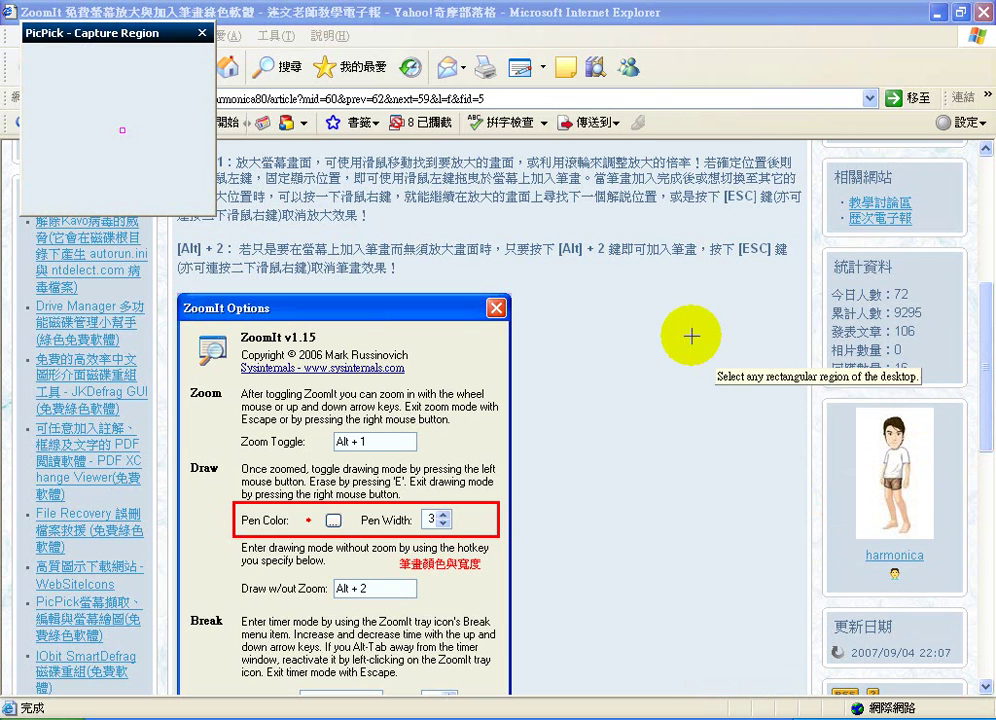
{"action": "left_click_drag", "start_coordinate": [818, 394], "coordinate": [970, 604]}
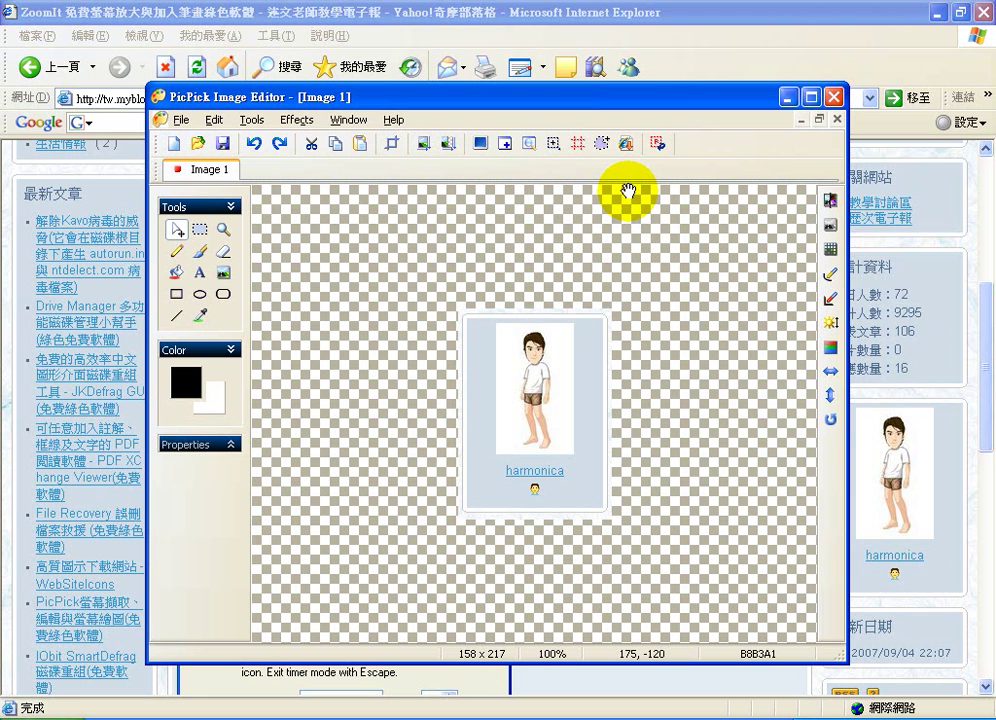
Step: Return to the blog and open the article 城門、城門，雞蛋糕!!!???? 你錯了多久 from the 佳文共賞 category
{"action": "left_click", "coordinate": [505, 12]}
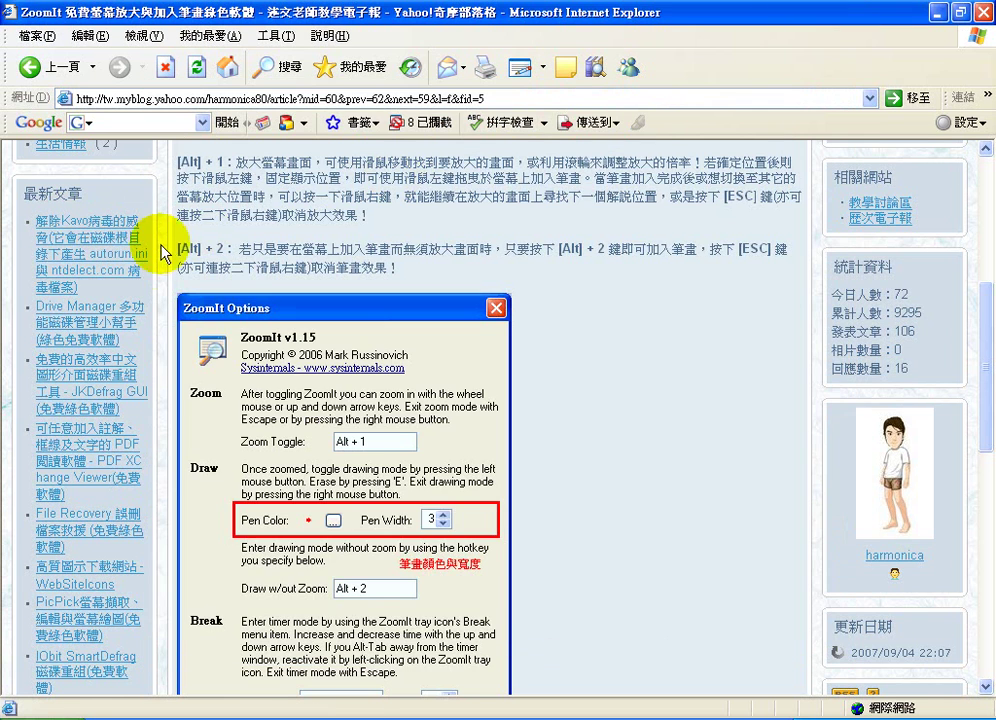
{"action": "scroll", "coordinate": [161, 232], "scroll_direction": "up", "scroll_amount": 3}
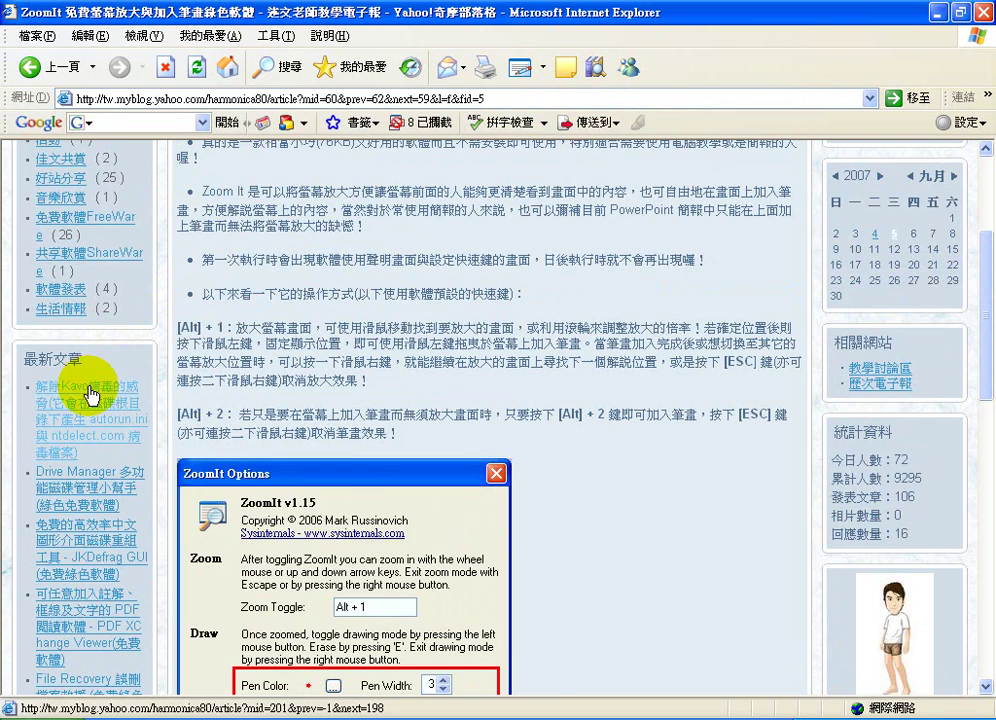
{"action": "scroll", "coordinate": [90, 395], "scroll_direction": "up", "scroll_amount": 5}
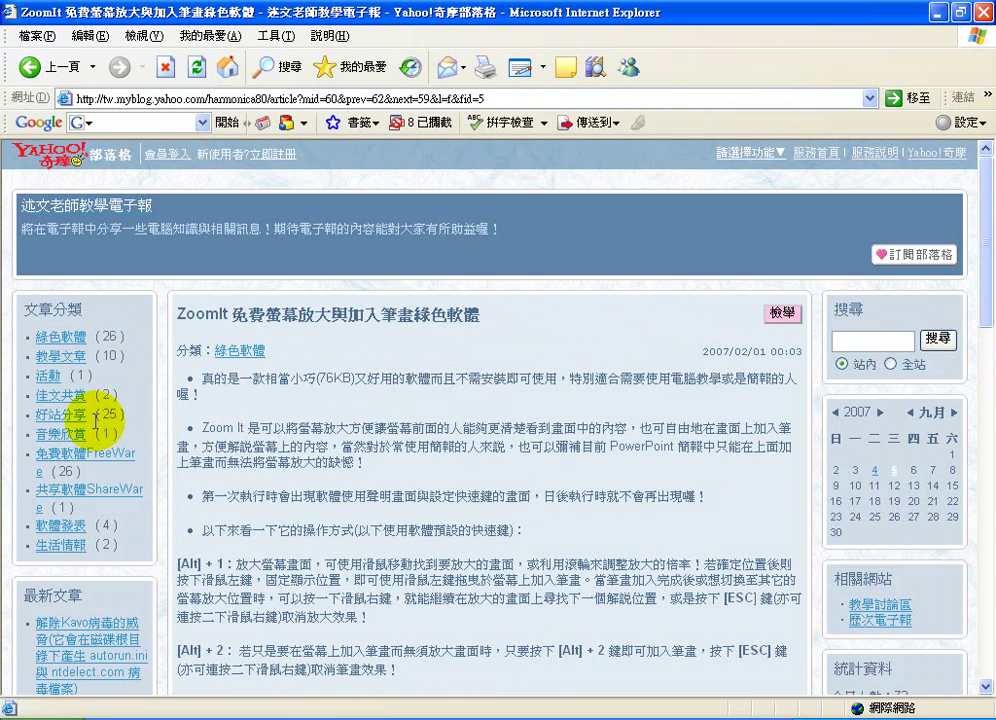
{"action": "left_click", "coordinate": [48, 396]}
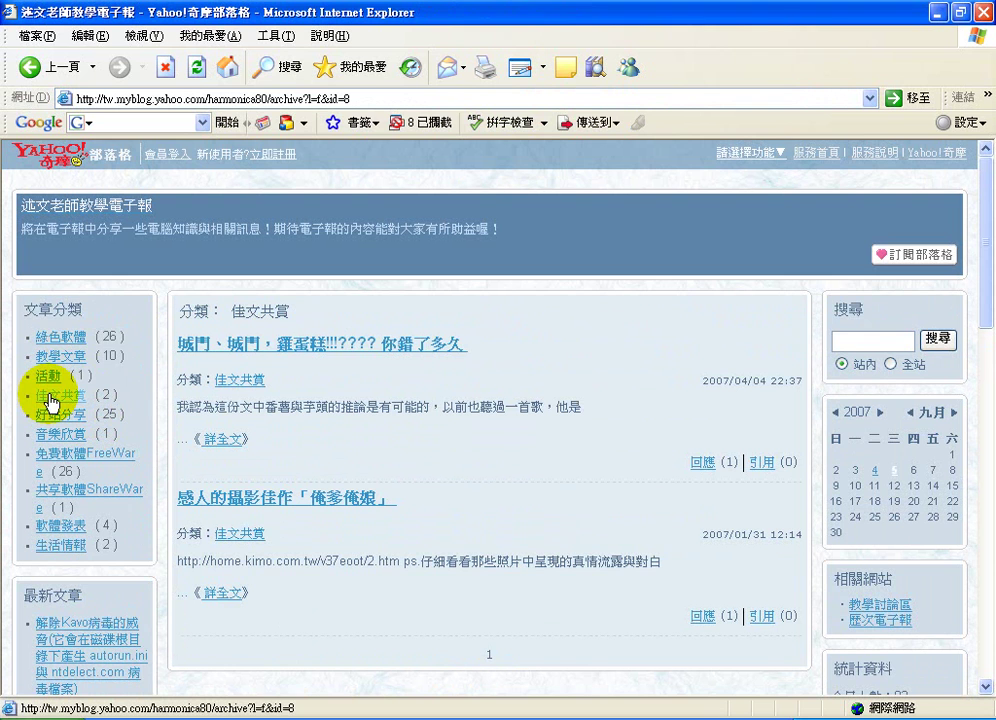
{"action": "left_click", "coordinate": [285, 352]}
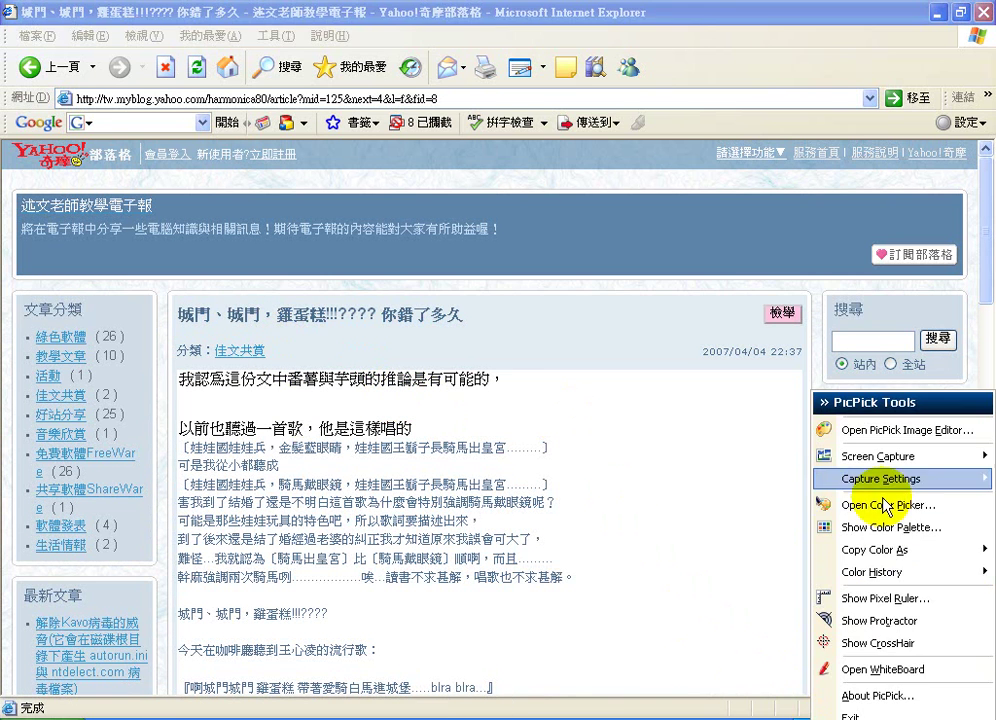
Step: Use PicPick's Capture Region to grab the article's title and opening paragraphs, about 483 x 328 pixels, and compare Image 1 with Image 2
{"action": "mouse_move", "coordinate": [903, 462]}
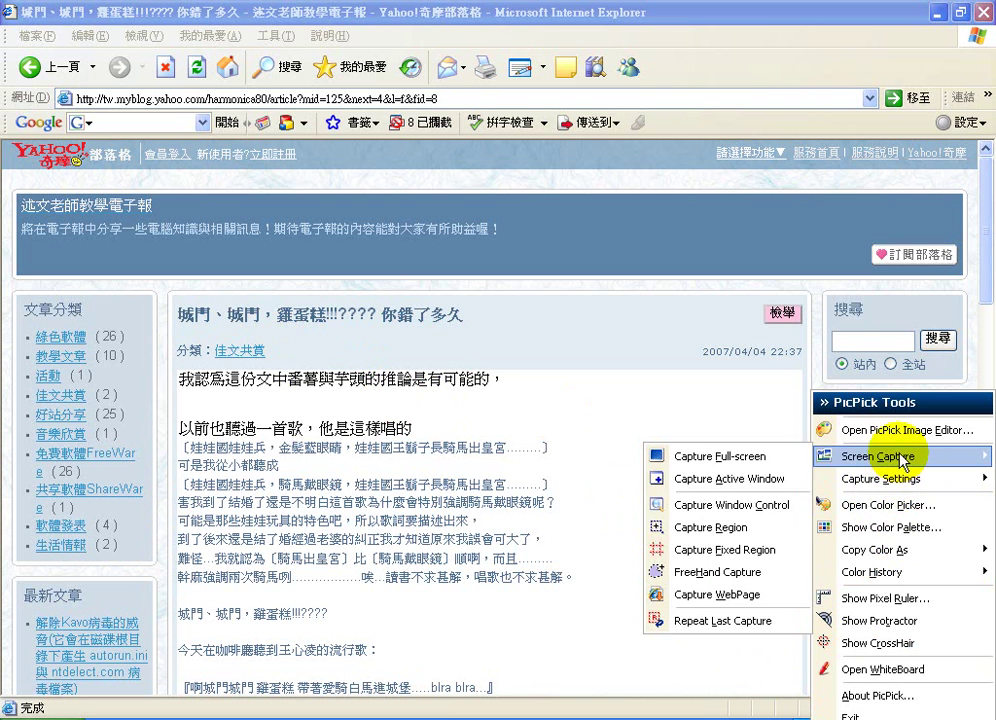
{"action": "left_click", "coordinate": [780, 532]}
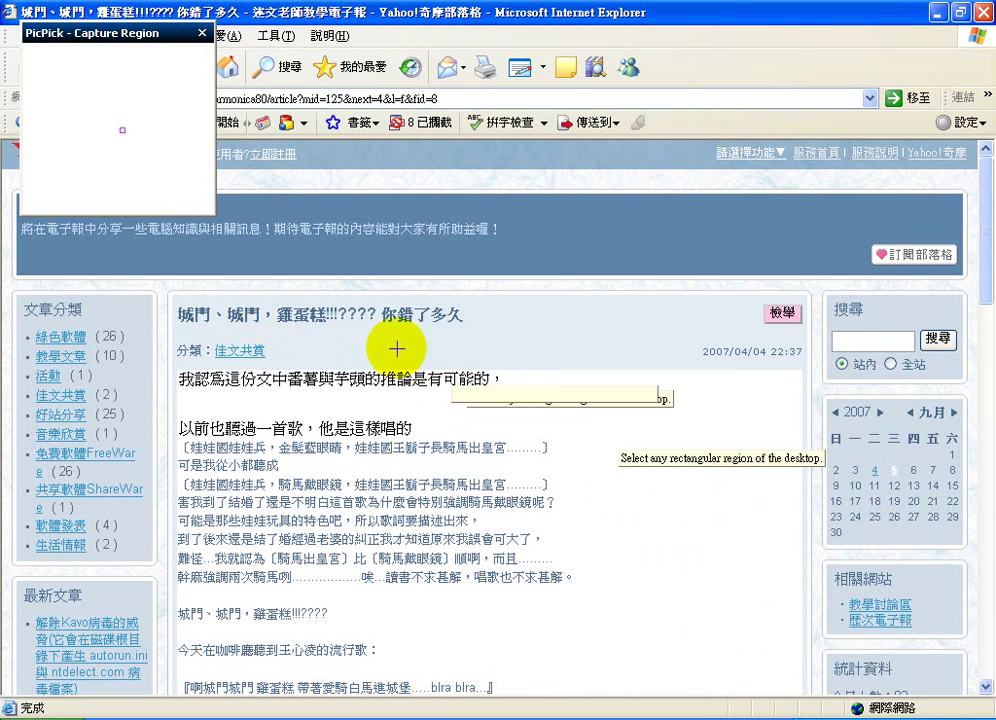
{"action": "left_click_drag", "start_coordinate": [160, 285], "coordinate": [631, 601]}
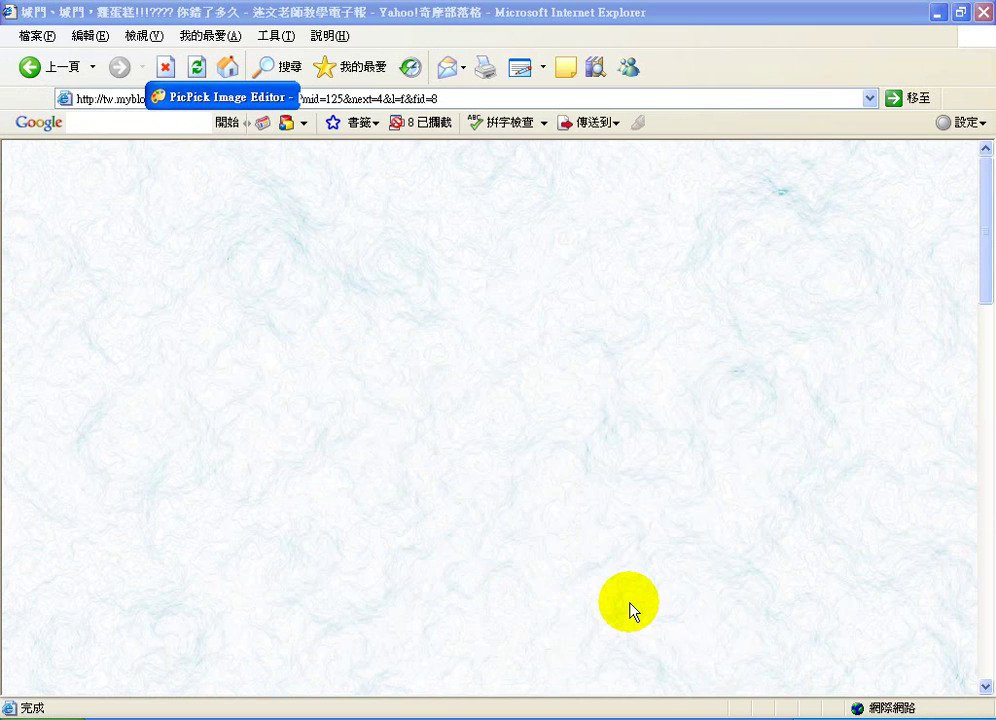
{"action": "left_click", "coordinate": [212, 172]}
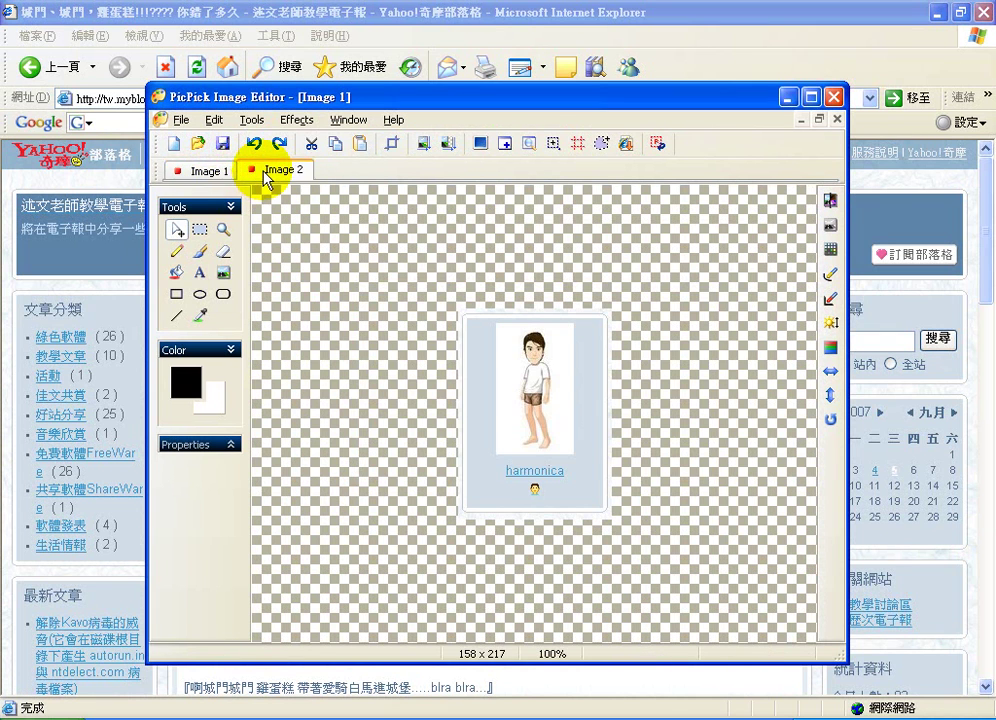
{"action": "left_click", "coordinate": [270, 172]}
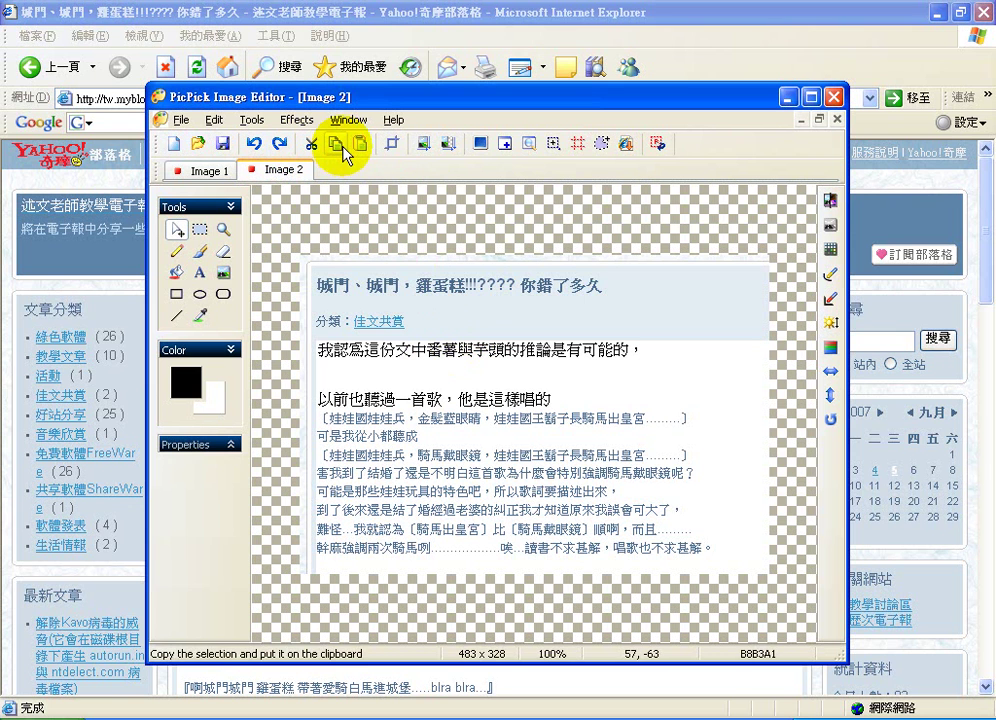
Step: Paste the copied article capture into the blank OpenOffice.org document, and show Image 1 in the PicPick Image Editor
{"action": "left_click", "coordinate": [575, 718]}
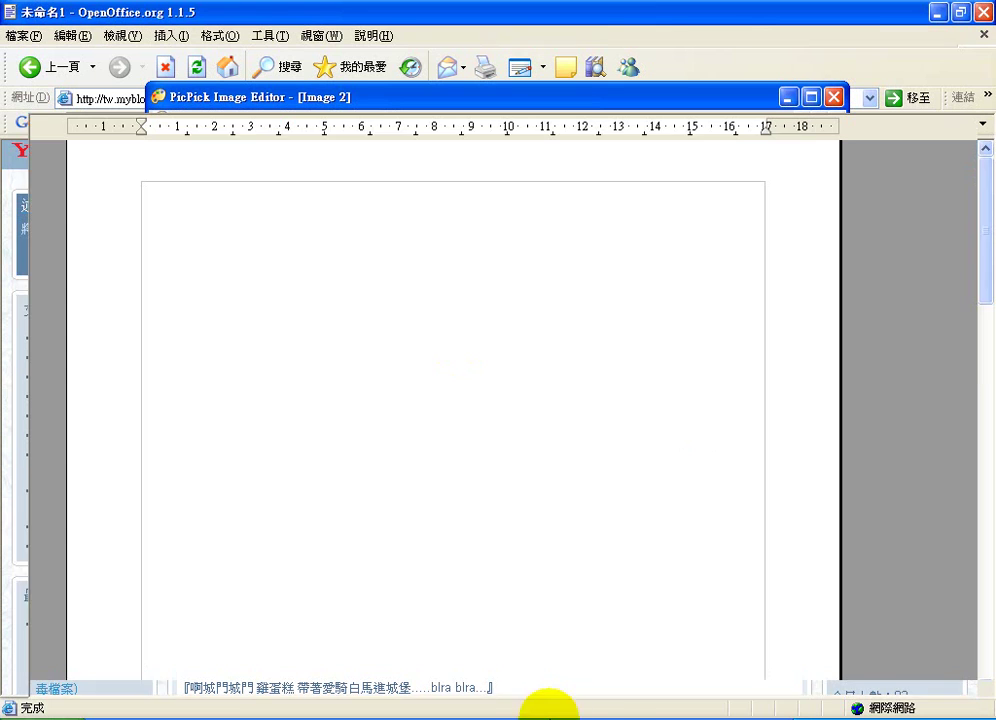
{"action": "left_click", "coordinate": [516, 60]}
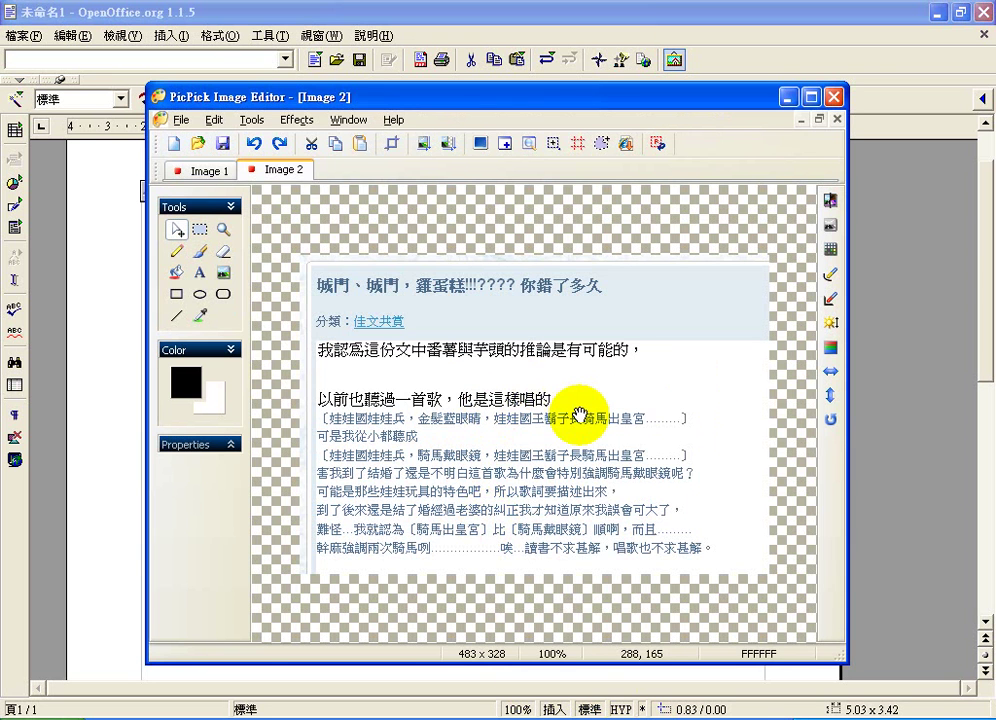
{"action": "left_click", "coordinate": [197, 172]}
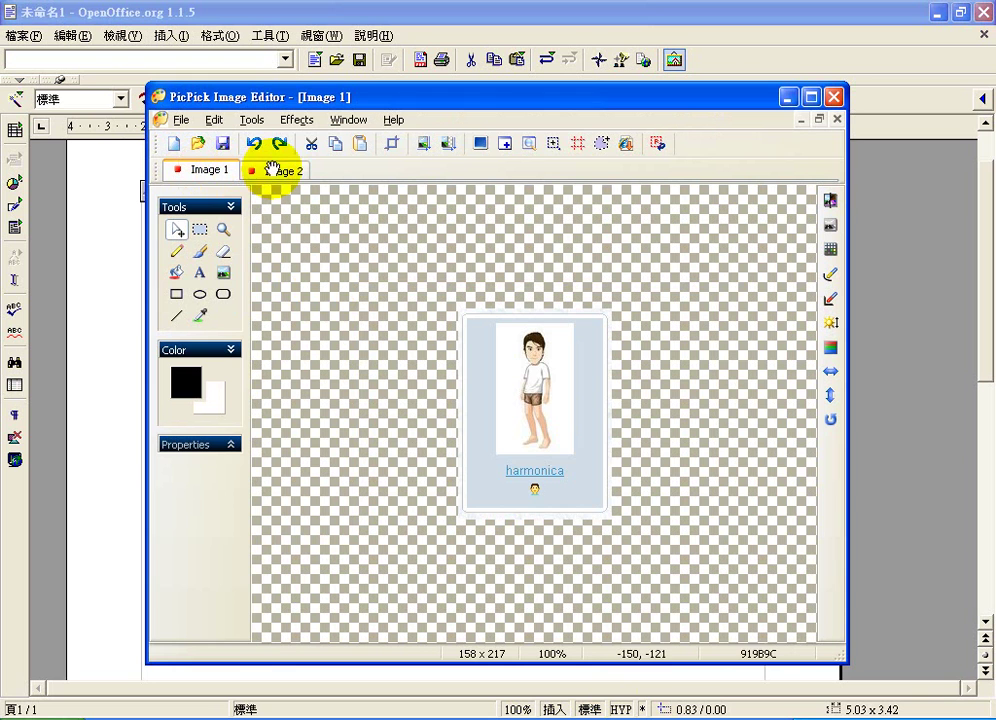
Step: Look over PicPick's Screen Capture modes, and switch back to the blog article in Internet Explorer
{"action": "right_click", "coordinate": [811, 690]}
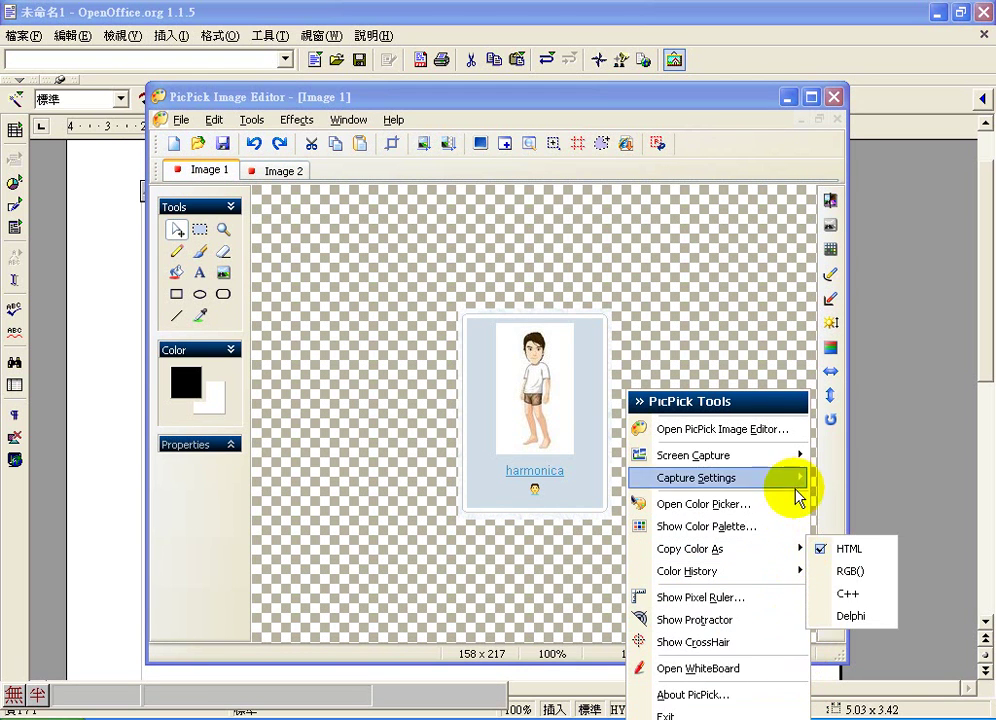
{"action": "mouse_move", "coordinate": [795, 465]}
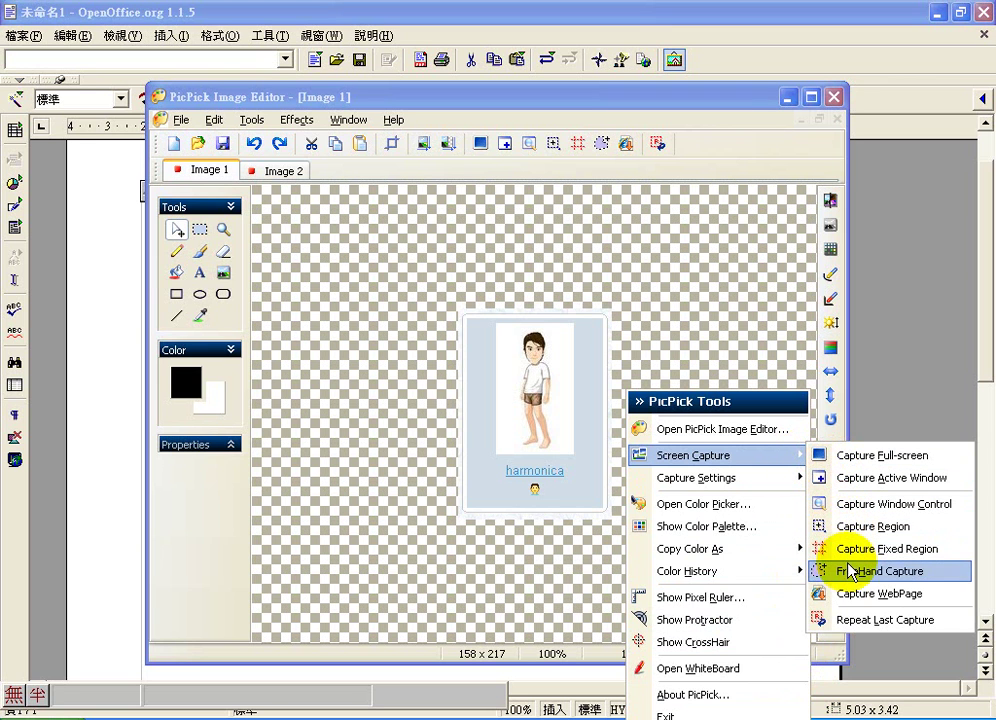
{"action": "left_click", "coordinate": [395, 716]}
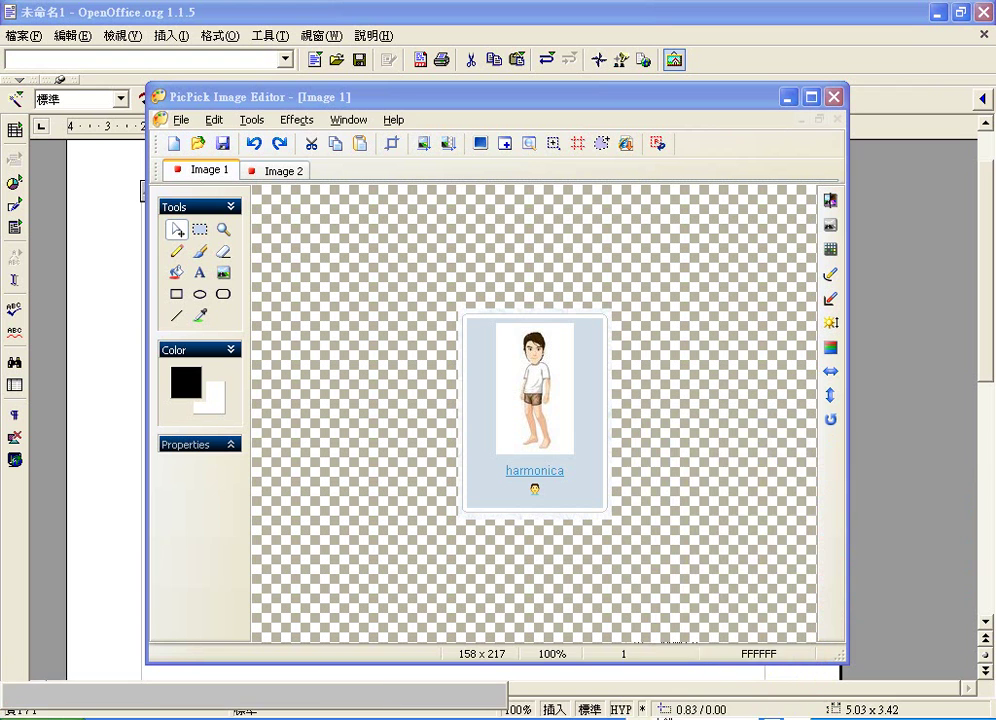
{"action": "left_click", "coordinate": [374, 654]}
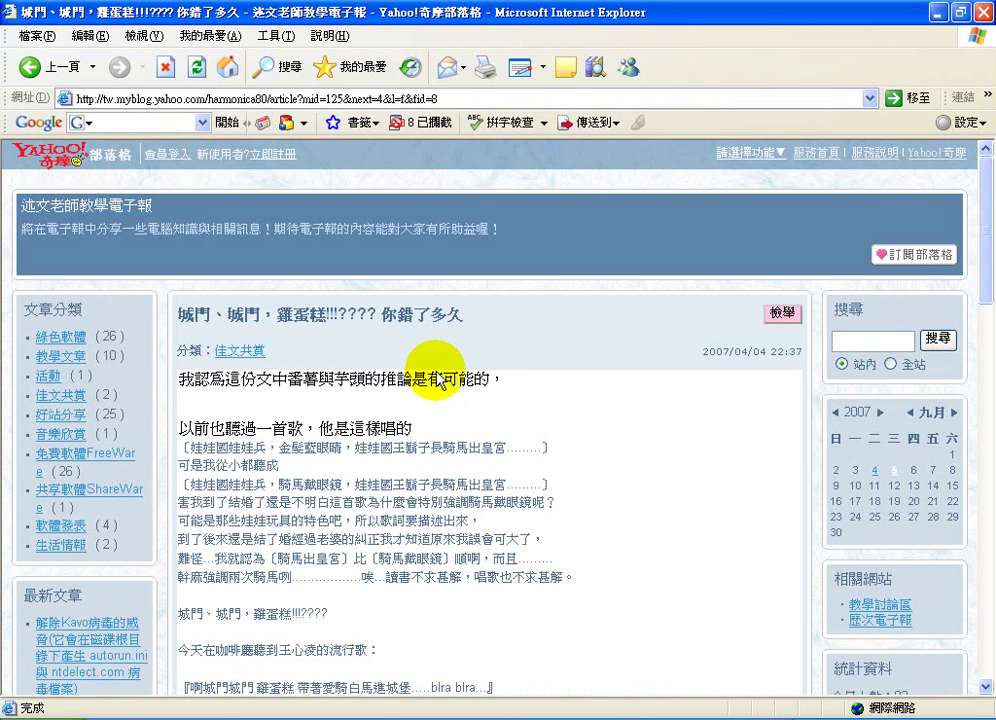